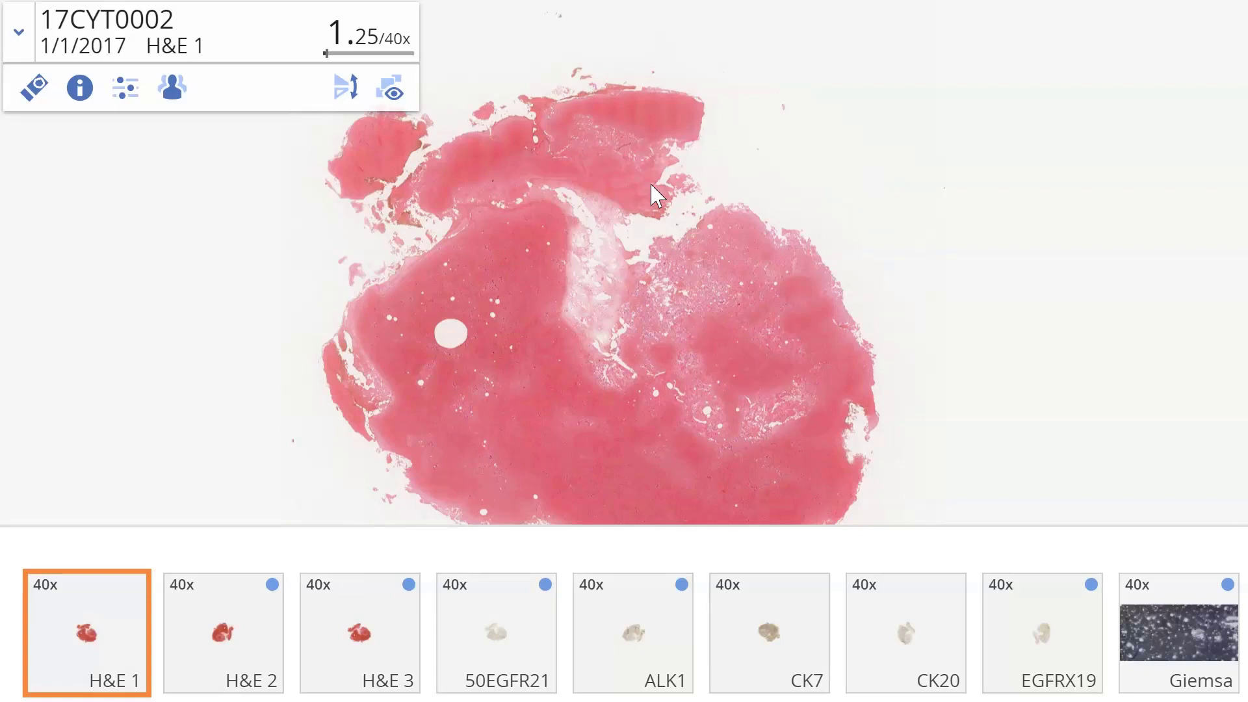
- Scroll through case 17CYT0002's slide thumbnails and deep-zoom the H&E 1 slide to 40x
scroll(796, 644, right, 3)
scroll(624, 633, right, 9)
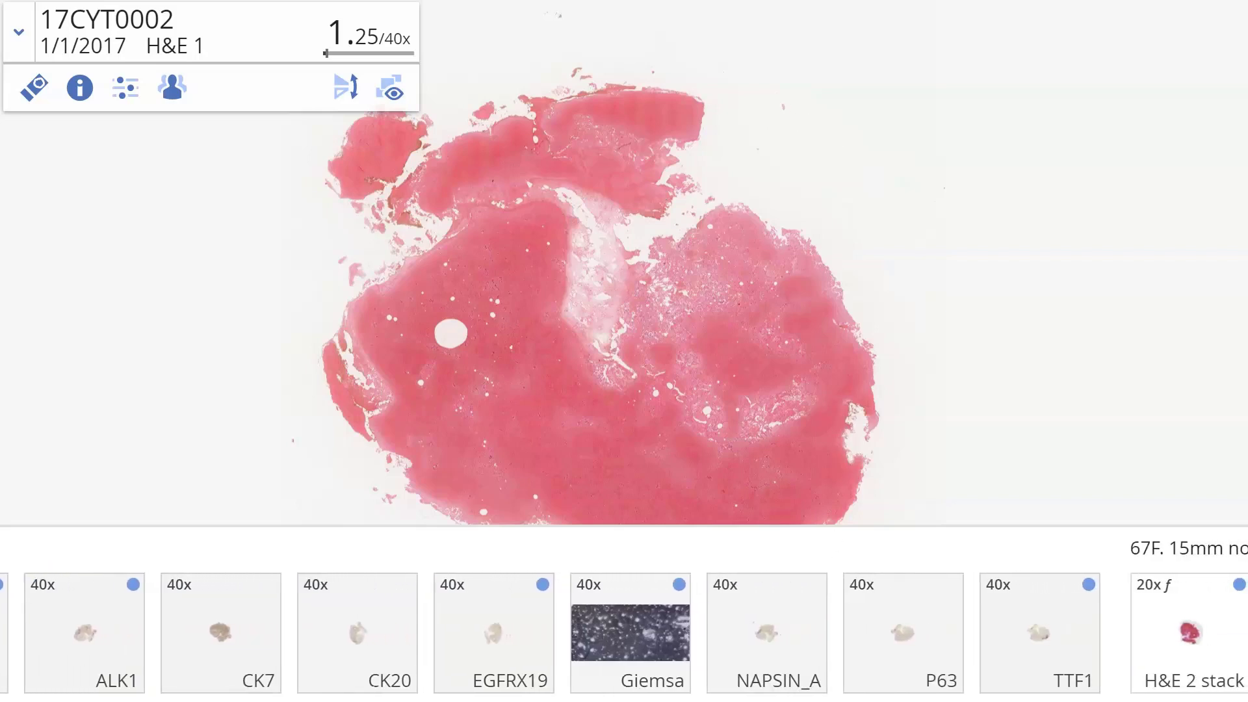
double_click(649, 337)
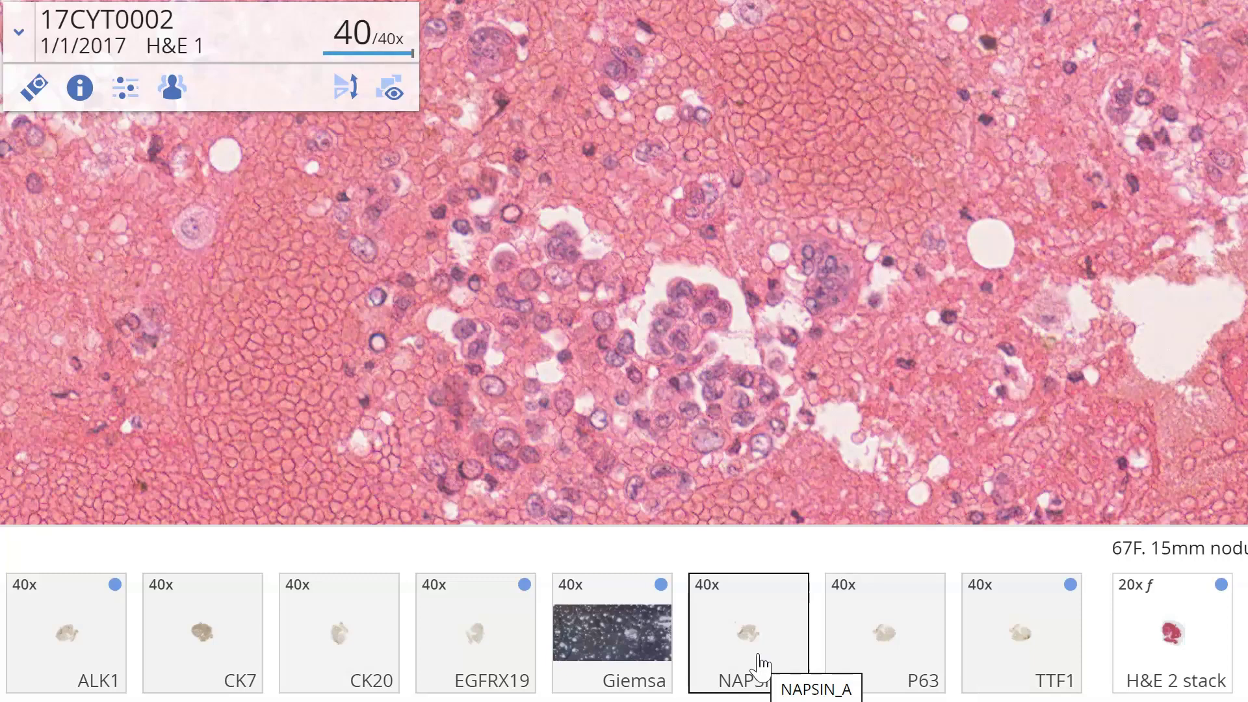
- Load NAPSIN_A into the viewer and add P63 beside it at 5x
drag(762, 663, 672, 520)
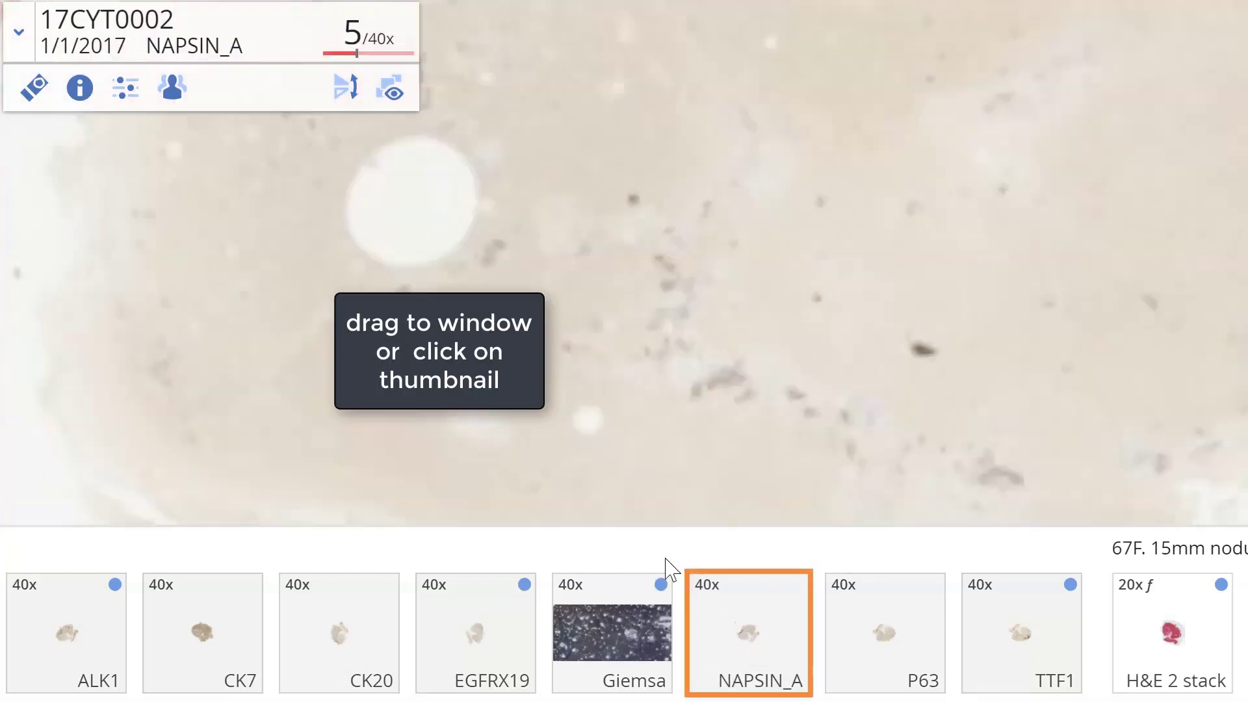
click(742, 673)
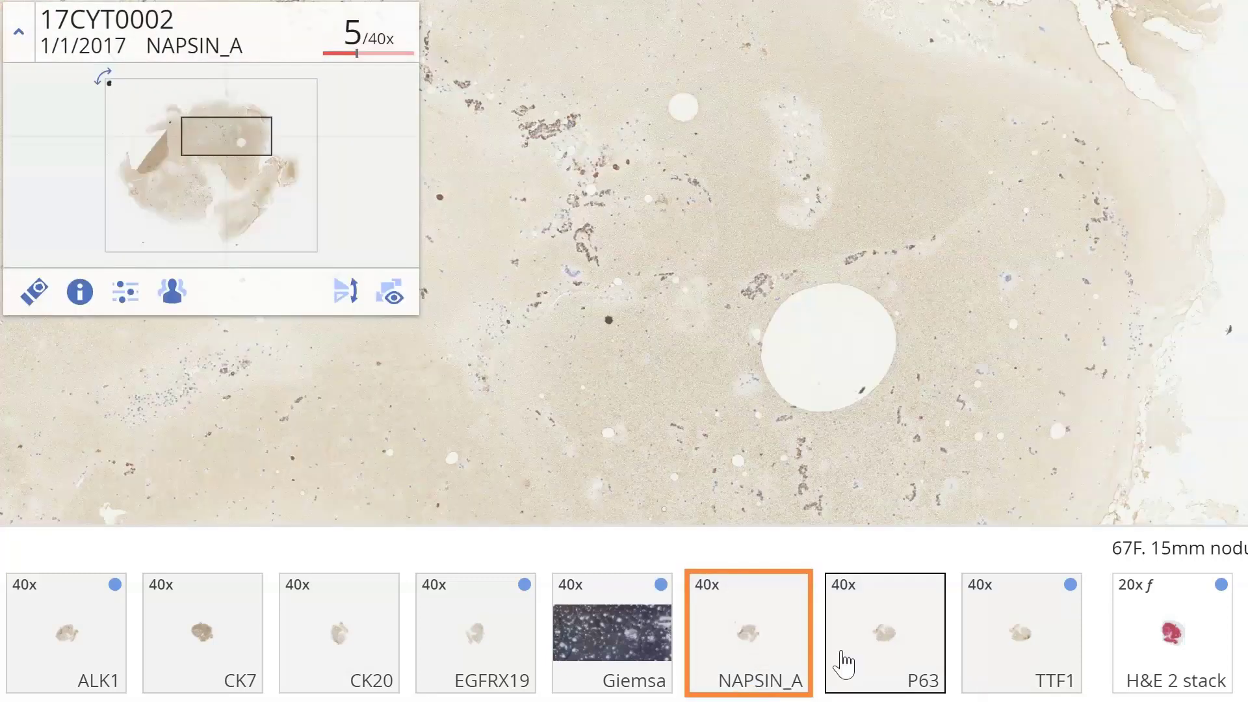
drag(848, 660, 846, 625)
right_click(844, 615)
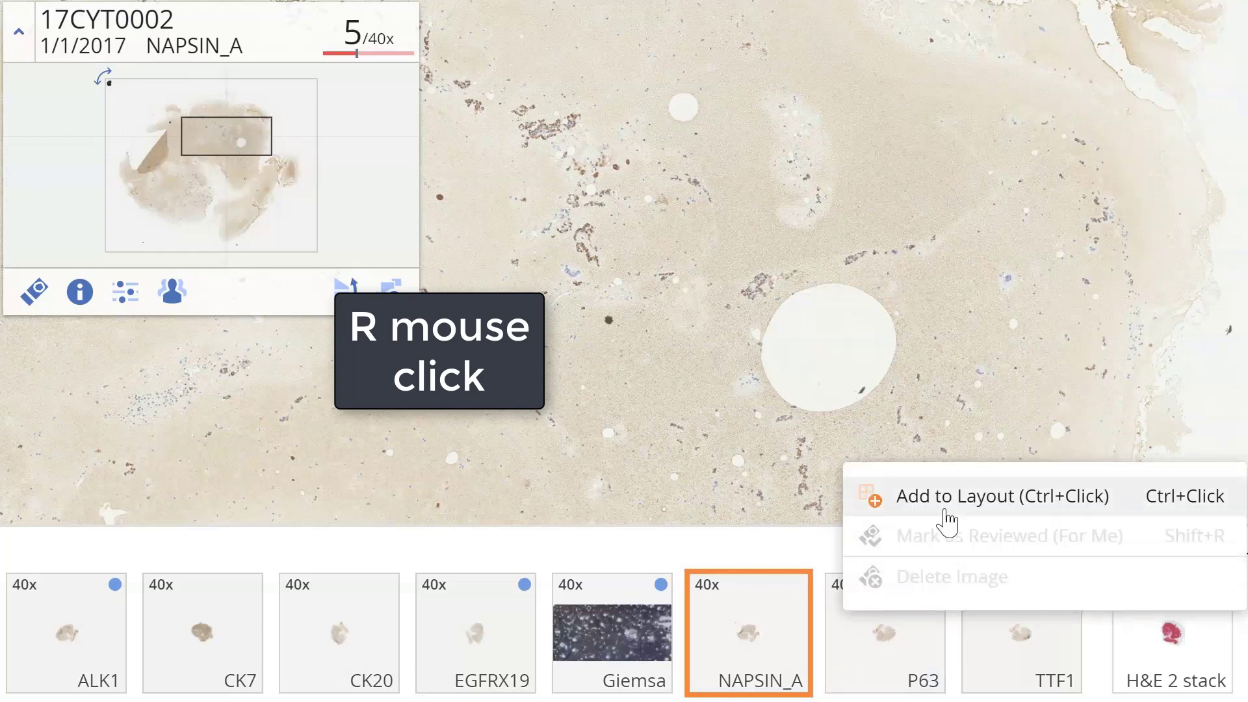
ctrl+click(922, 650)
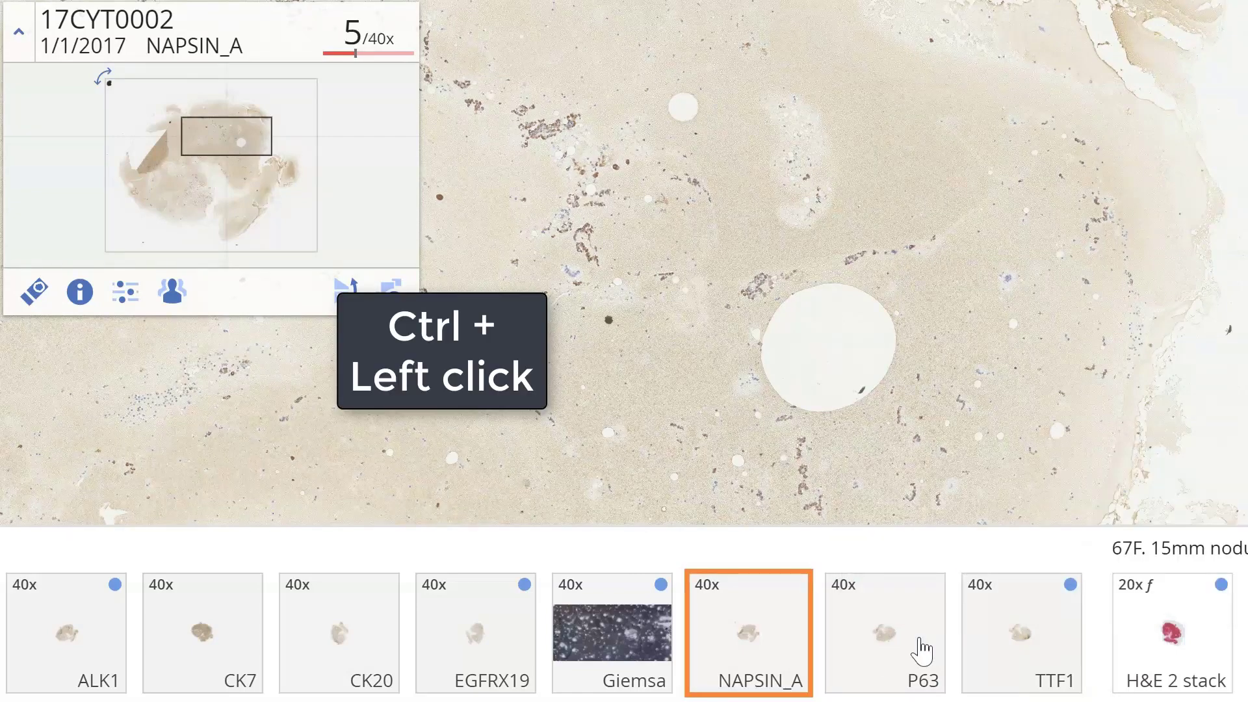
ctrl+click(920, 640)
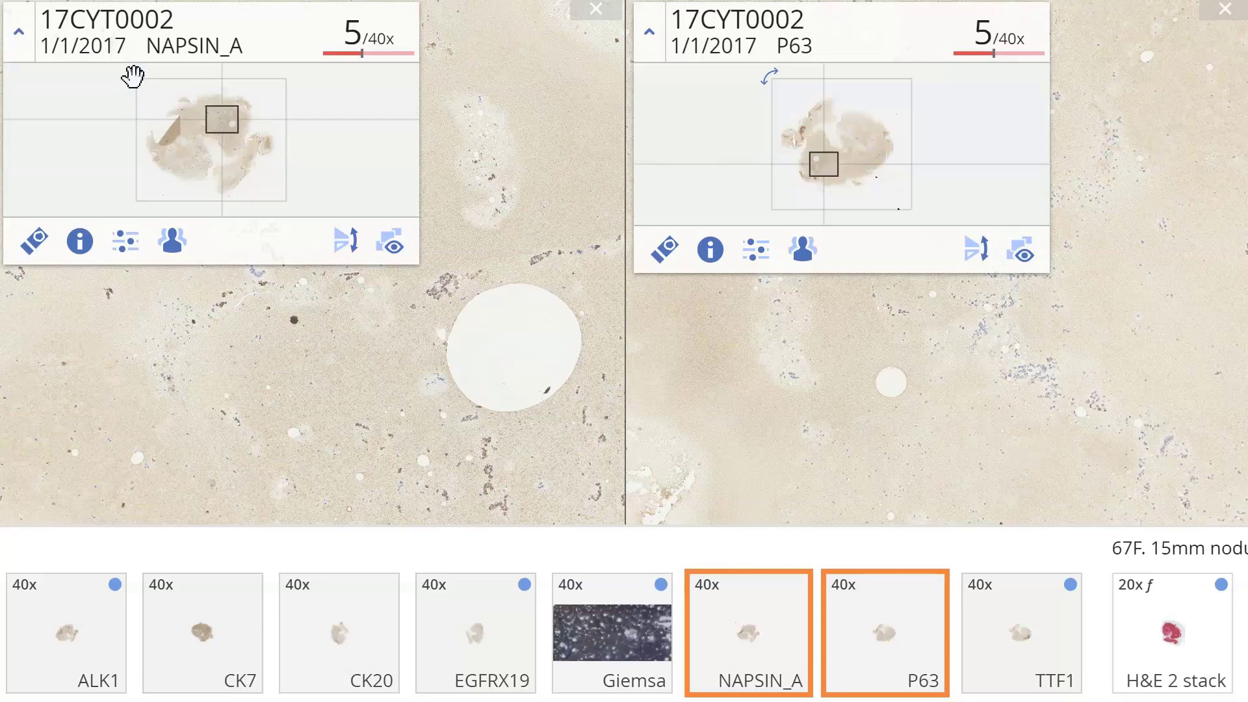
- Rotate NAPSIN_A with its overview rotate handle until the tissue lines up with P63
drag(133, 79, 128, 156)
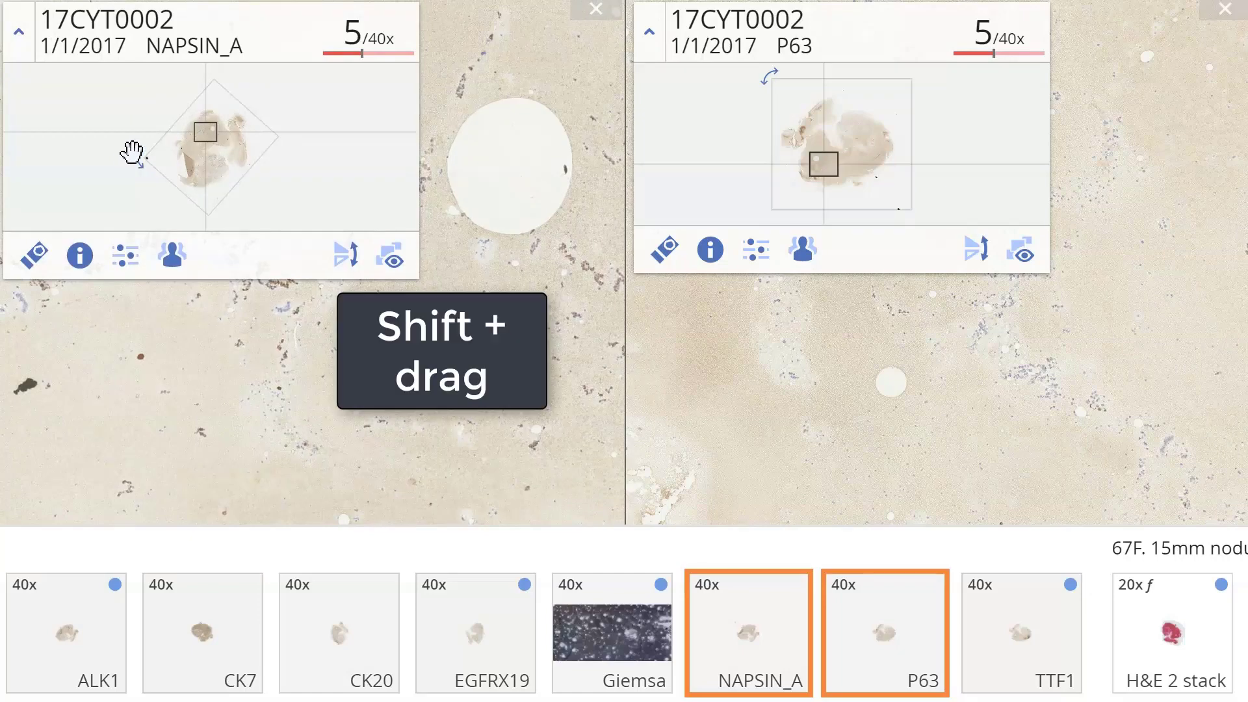
drag(145, 235, 572, 145)
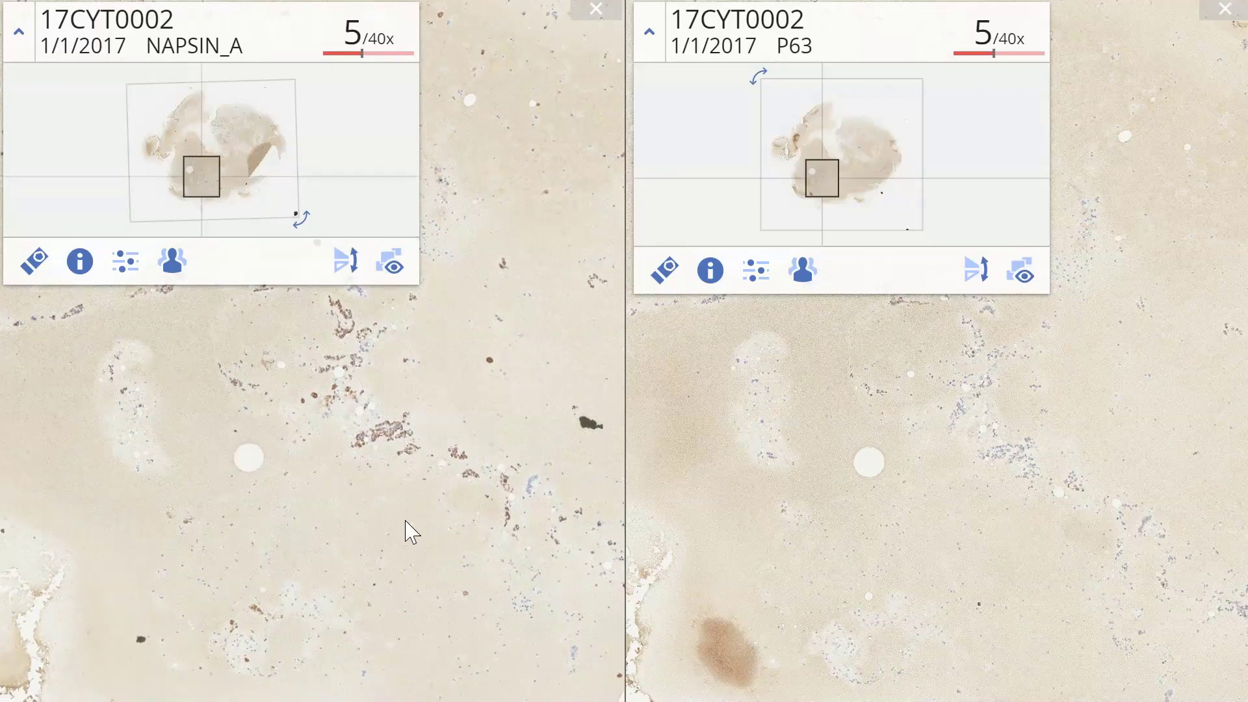
right_click(405, 522)
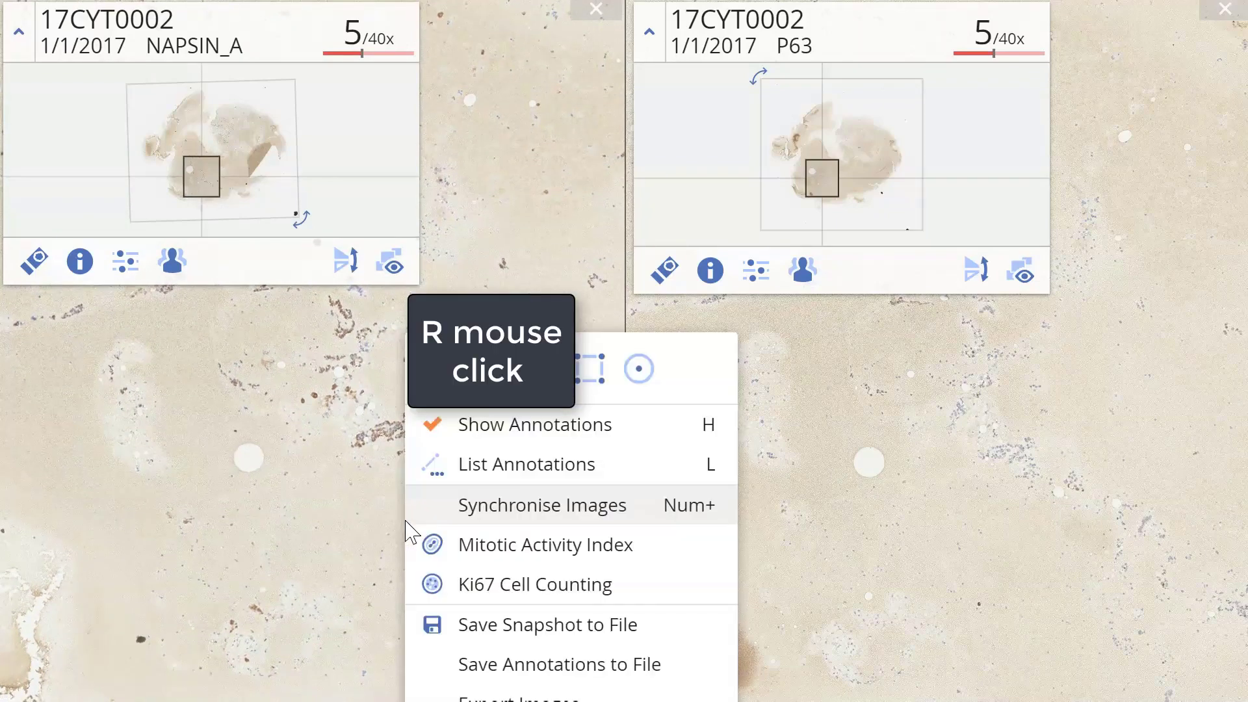
- Turn on Synchronise Images for both slides and collapse their overview thumbnails with Tab
click(487, 507)
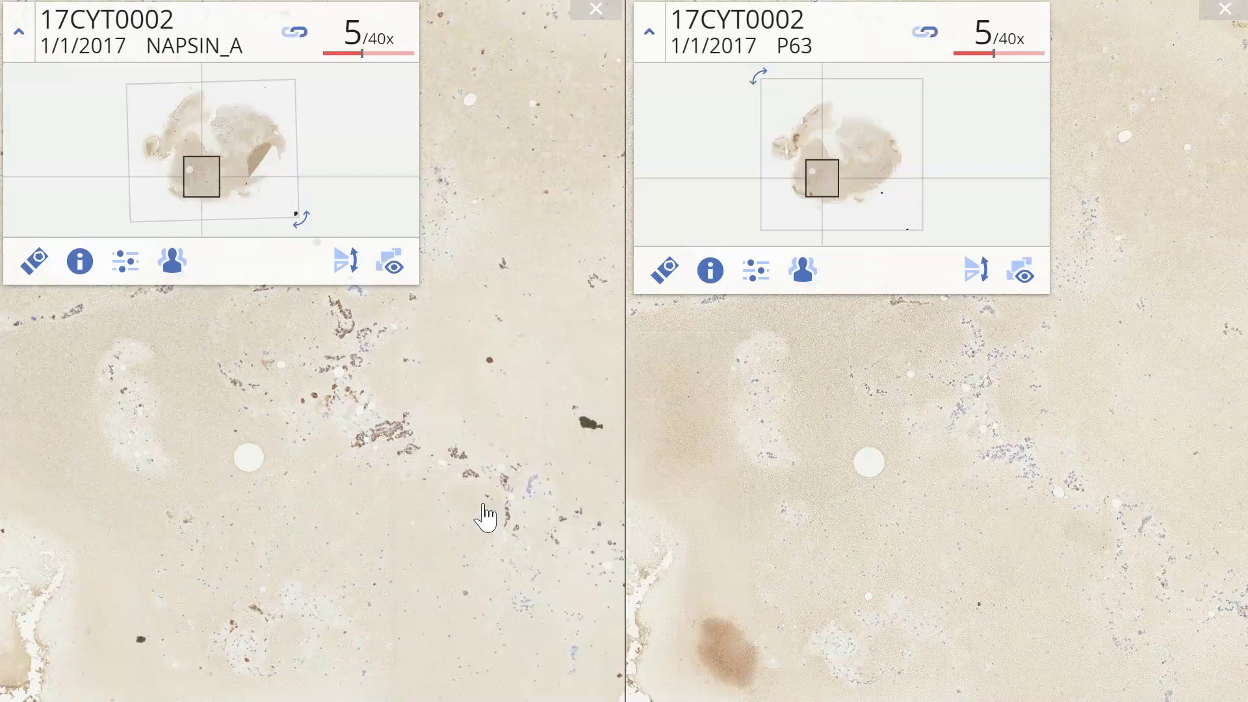
mouse_move(486, 518)
mouse_down()
mouse_move(474, 473)
mouse_move(412, 543)
mouse_move(584, 524)
mouse_move(495, 510)
mouse_move(490, 529)
mouse_move(484, 520)
mouse_up()
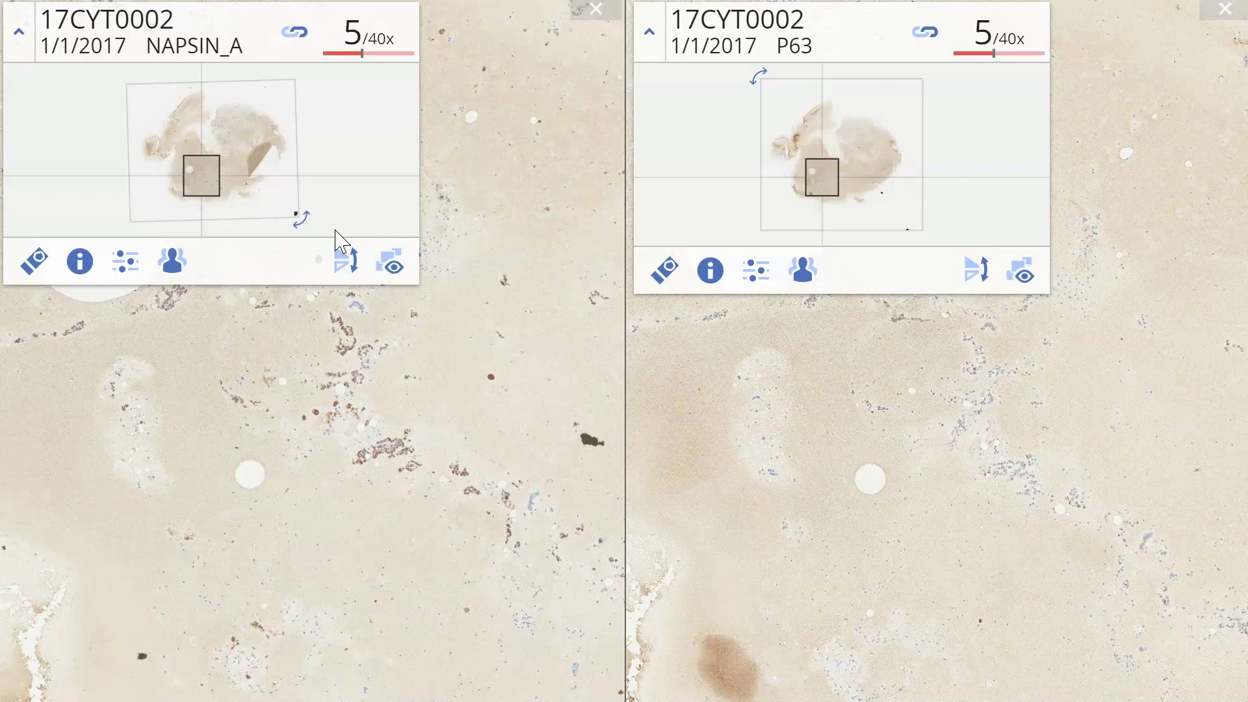
key(Tab)
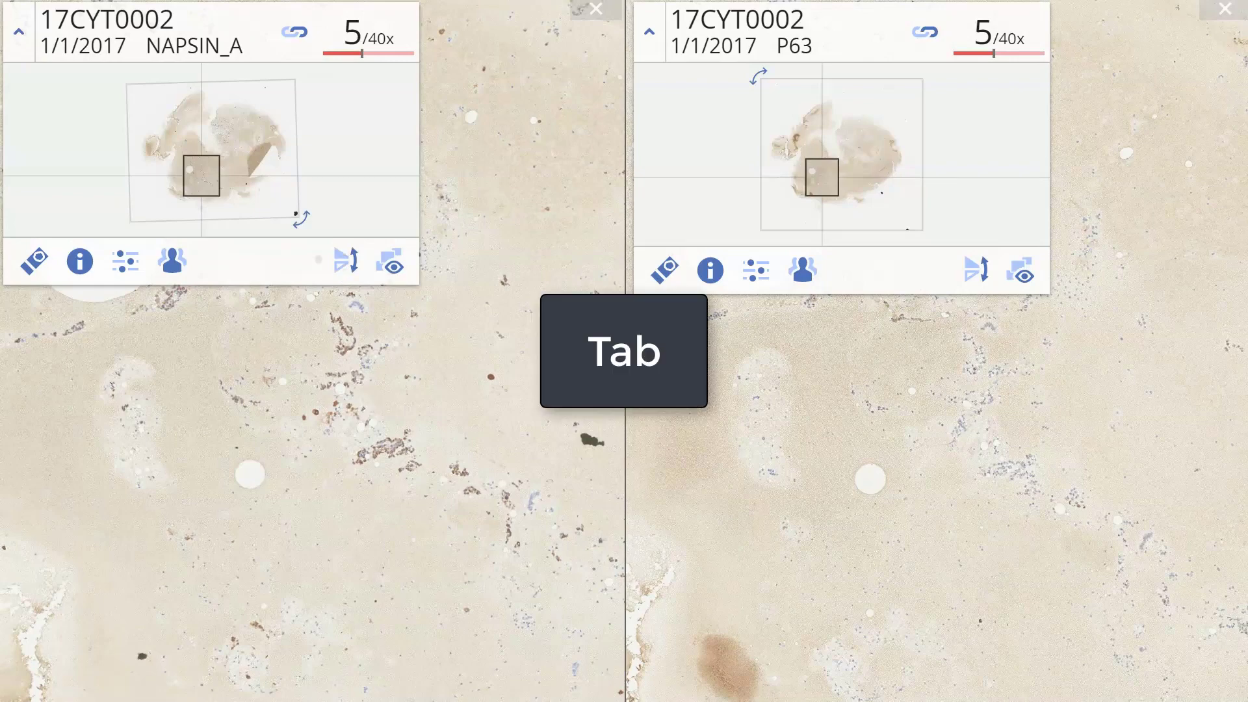
key(Tab)
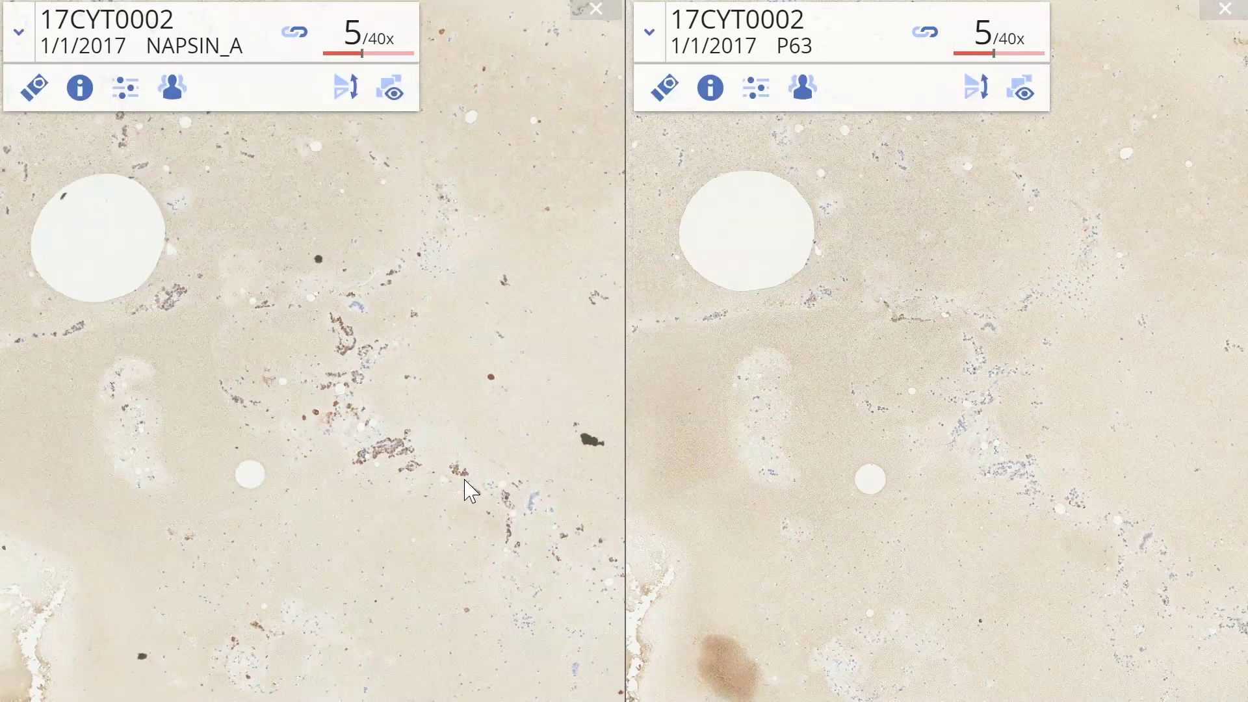
- Center the brown-stained cell cluster and zoom both linked slides to 40x on it
drag(470, 492, 474, 524)
scroll(474, 523, up, 1)
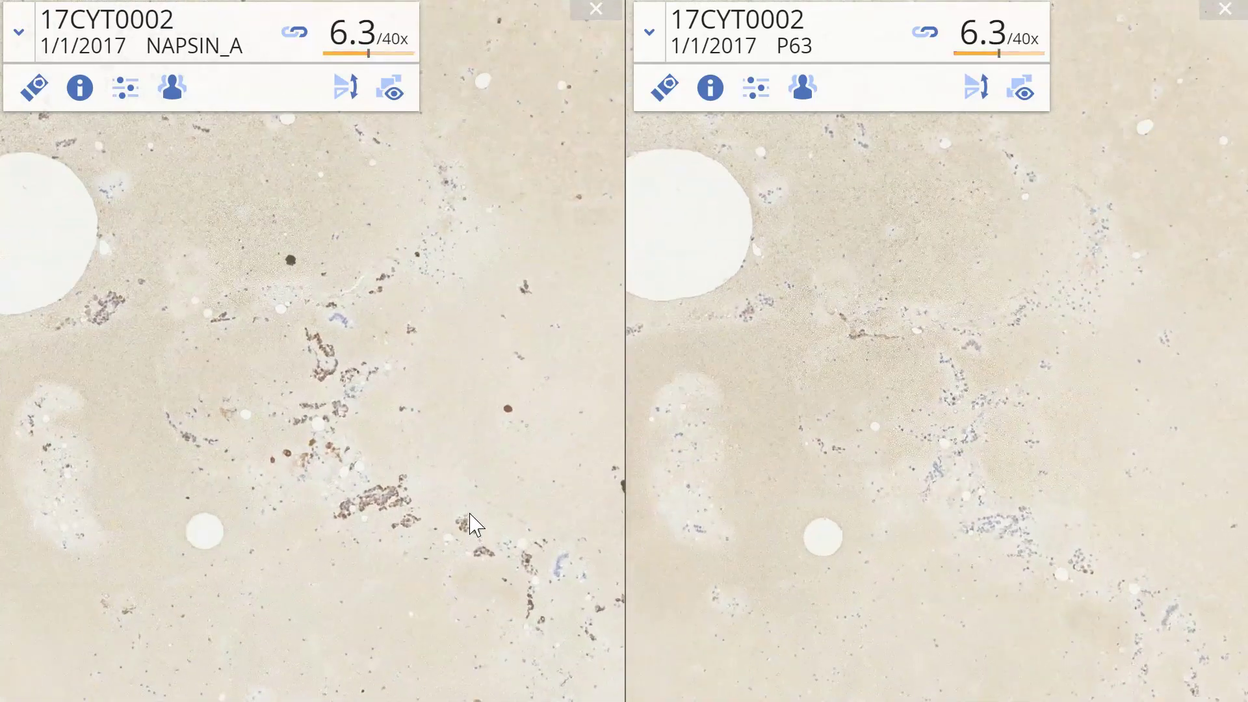
scroll(470, 524, up, 1)
scroll(470, 523, up, 1)
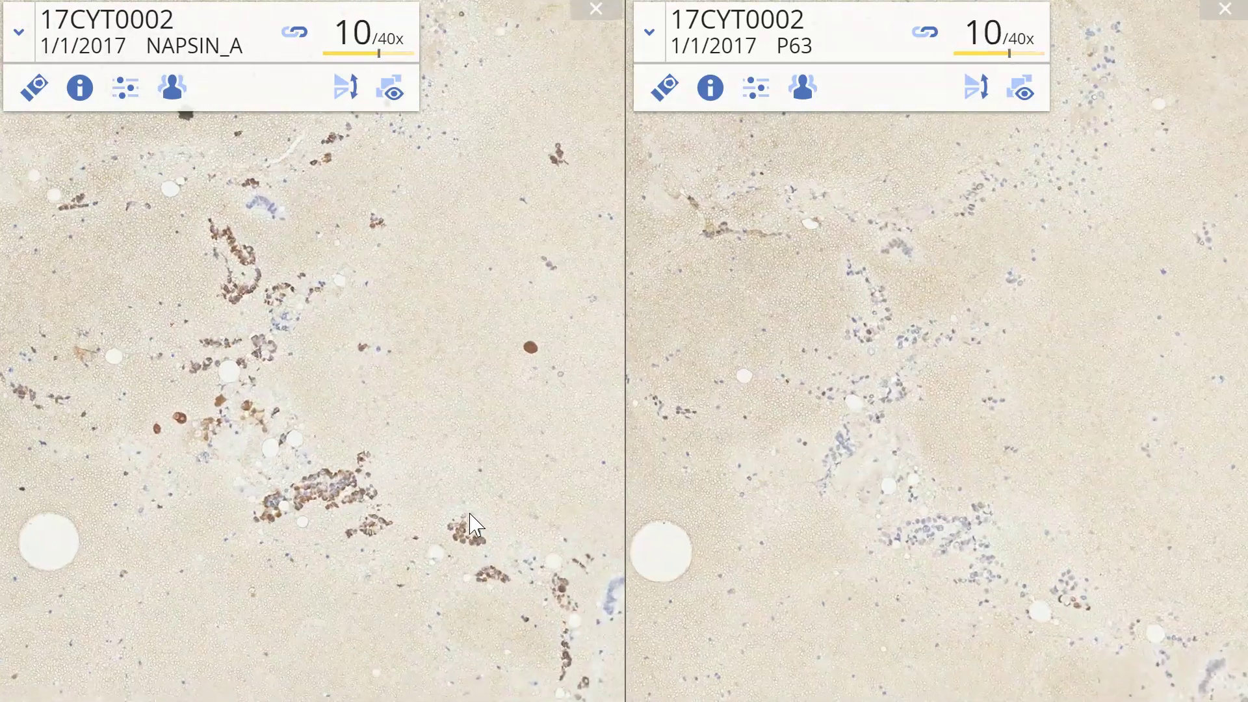
drag(470, 524, 511, 476)
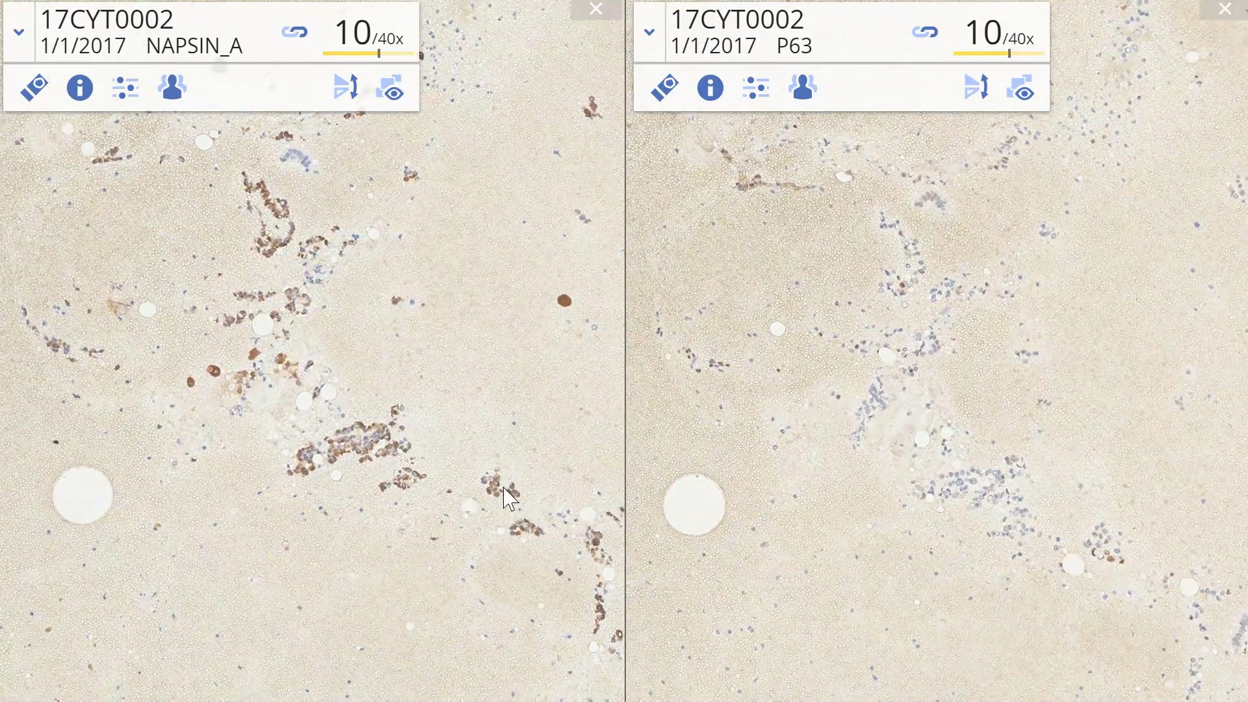
double_click(362, 455)
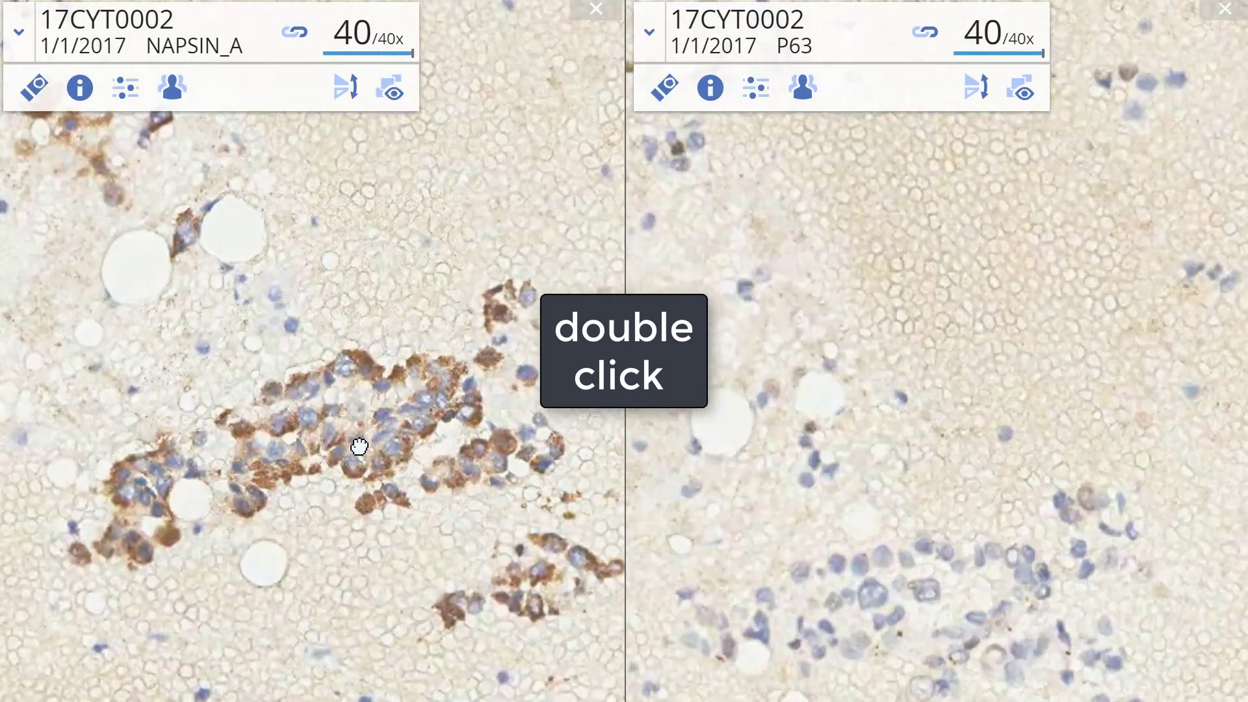
drag(853, 625, 844, 492)
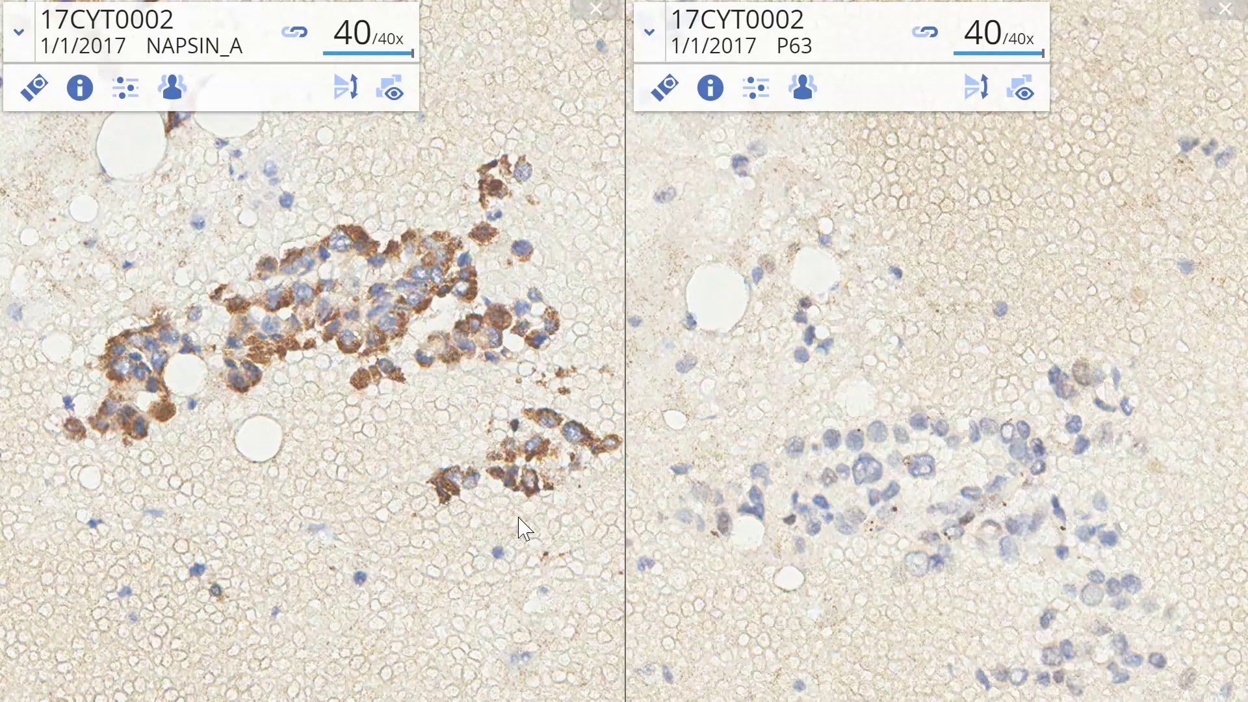
- Untick Synchronise Images and pan P63 alone to align it with NAPSIN_A's cluster
right_click(514, 549)
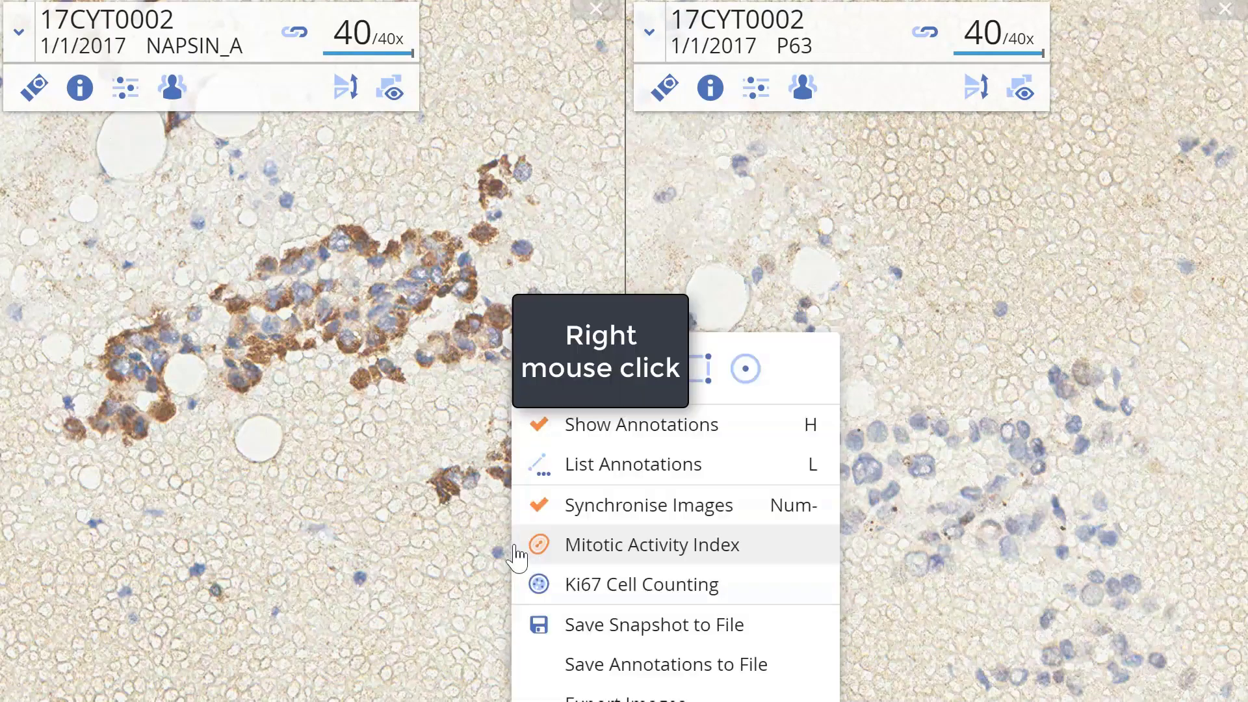
click(560, 514)
drag(850, 510, 852, 349)
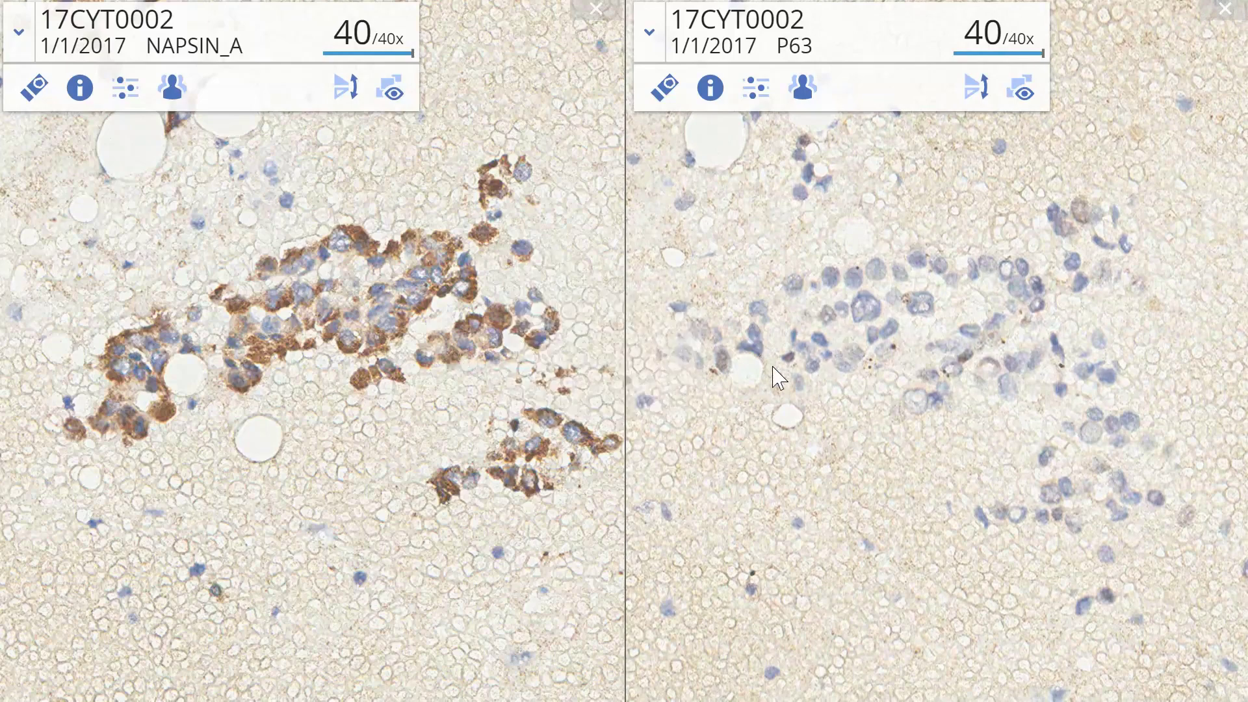
- Re-enable Synchronise Images and fine-tune both linked views on the cell cluster
right_click(776, 387)
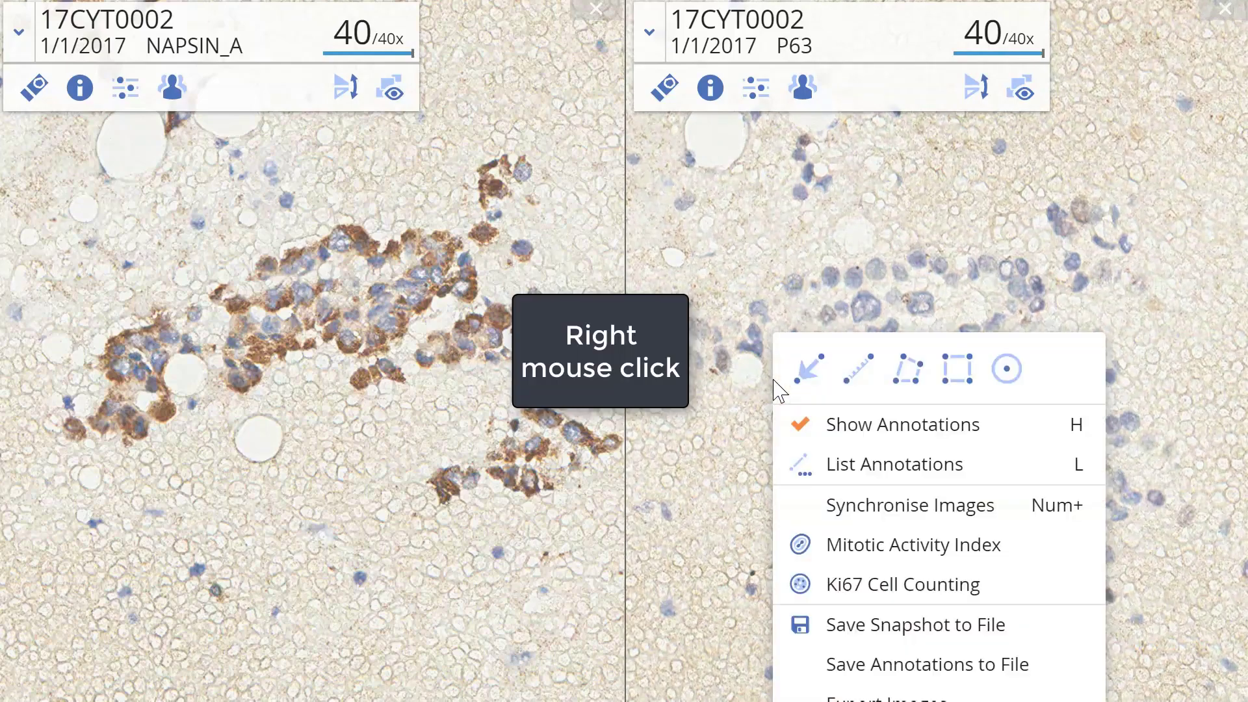
click(839, 505)
drag(843, 506, 818, 538)
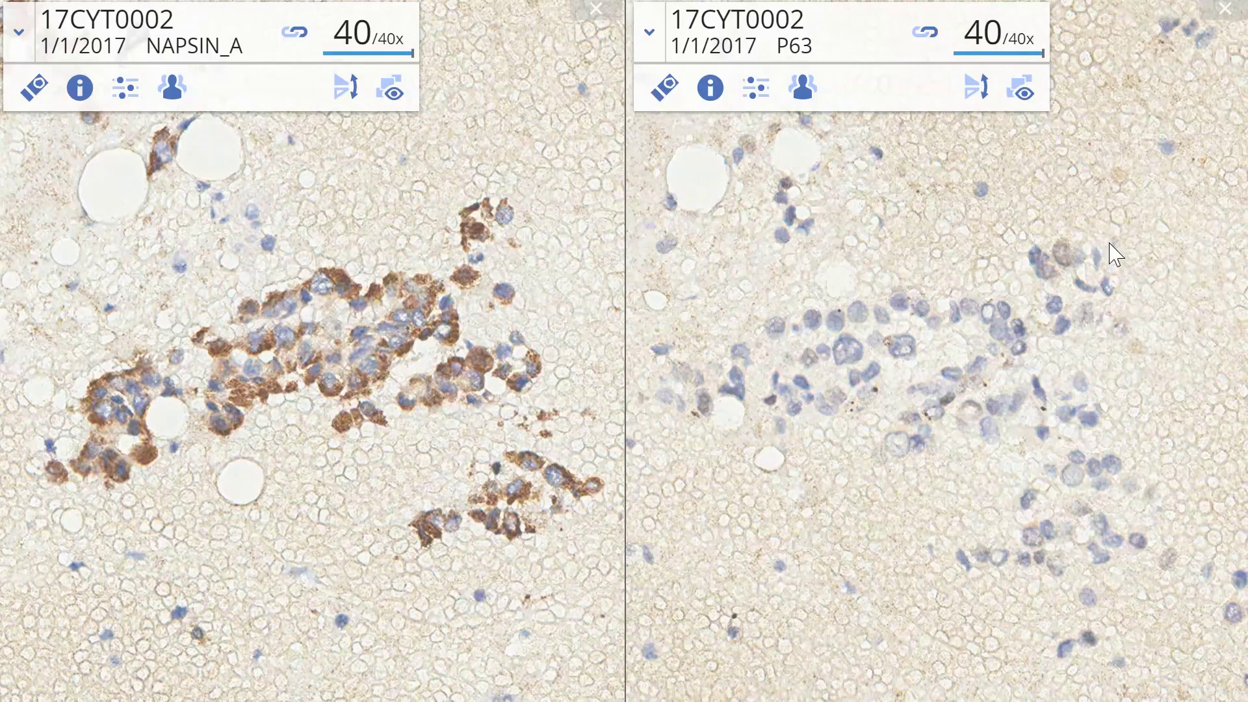
drag(1115, 254, 1080, 259)
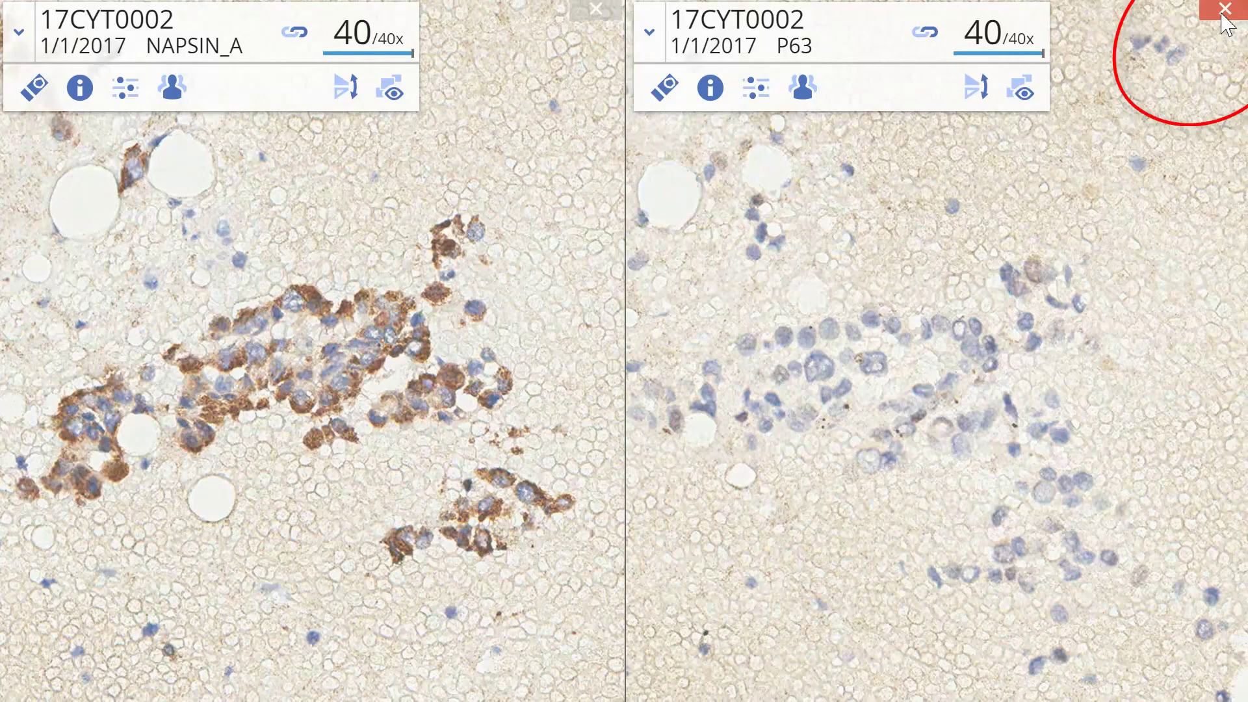
click(1222, 16)
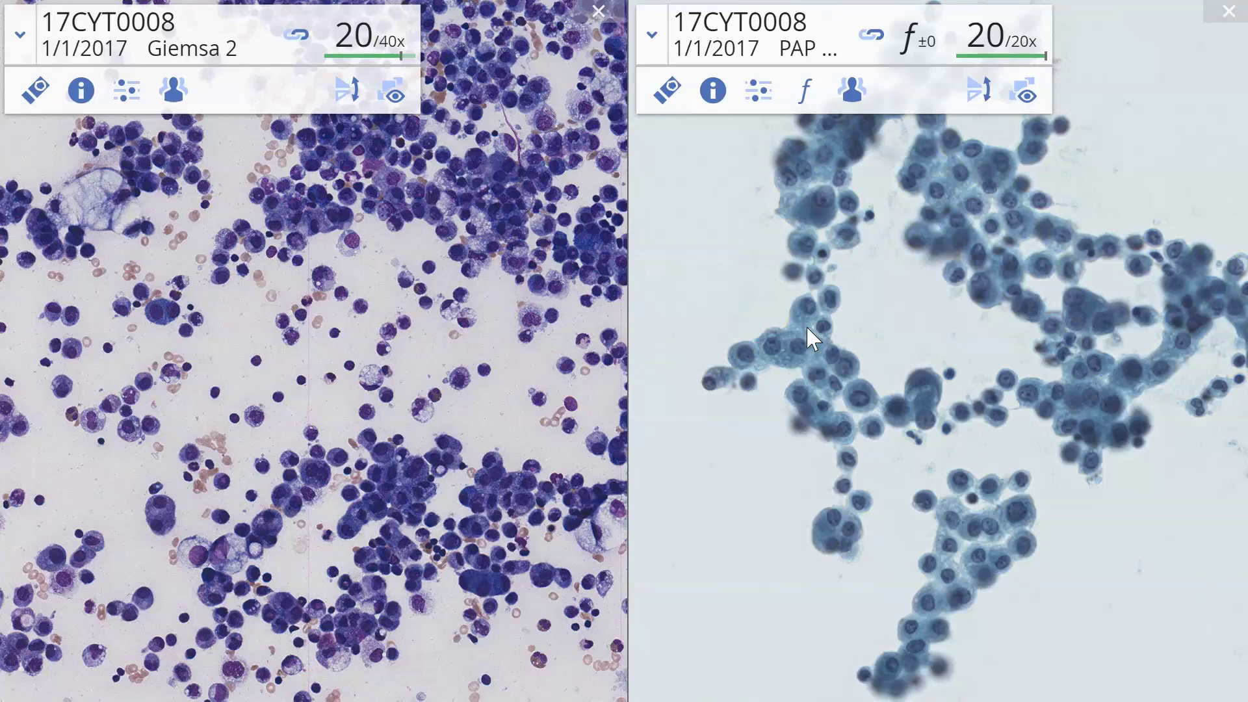
- Show scale bars with M on Giemsa 2 and PAP (20.4 µm and 20.3 µm), panning both up
key(m)
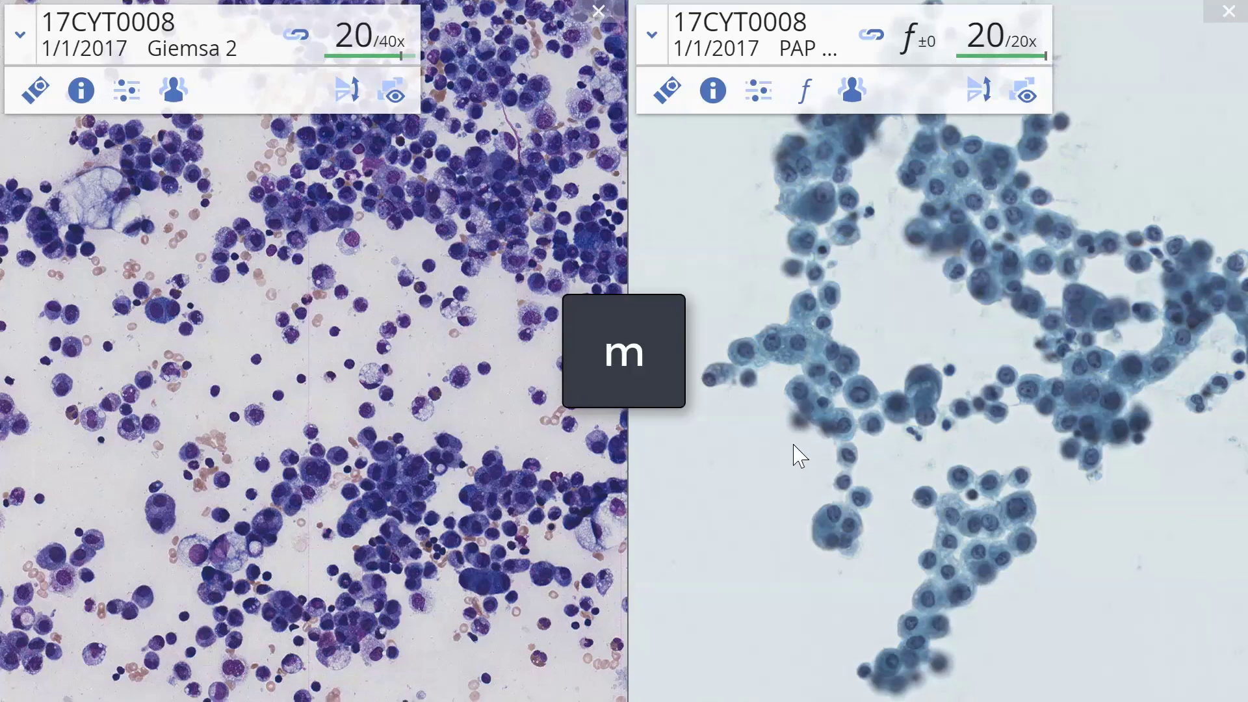
drag(794, 454, 796, 398)
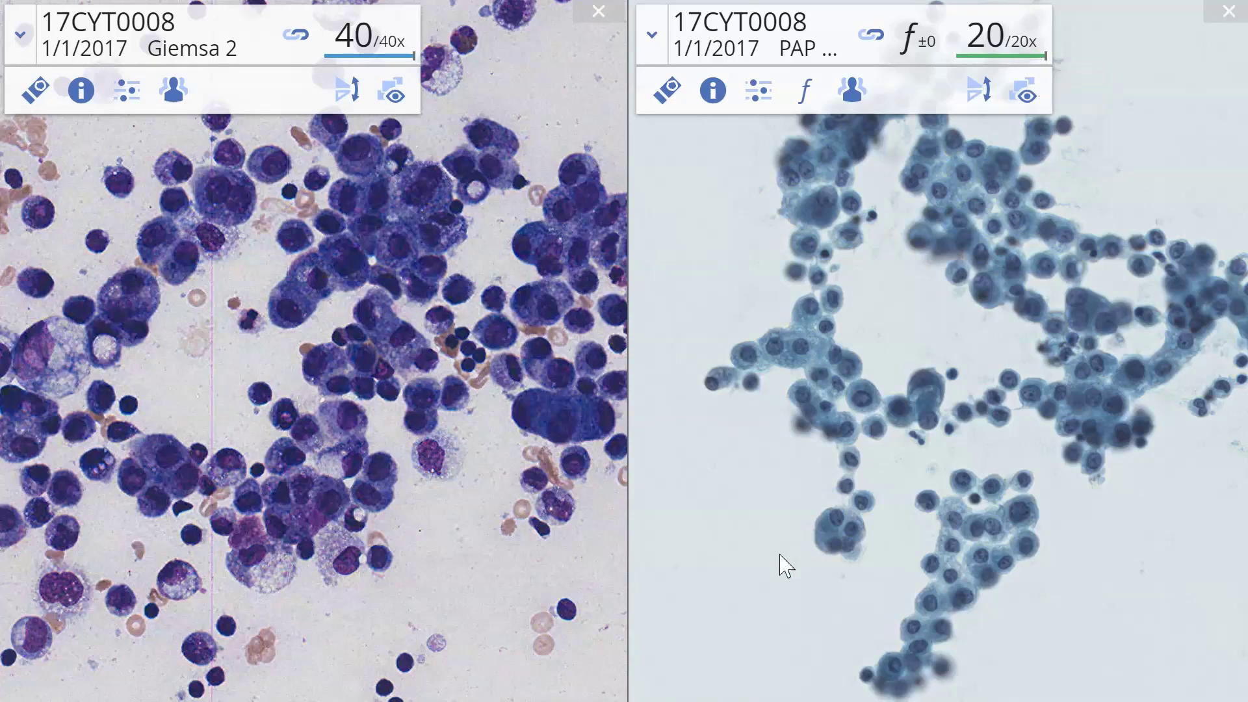
drag(745, 568, 746, 487)
key(m)
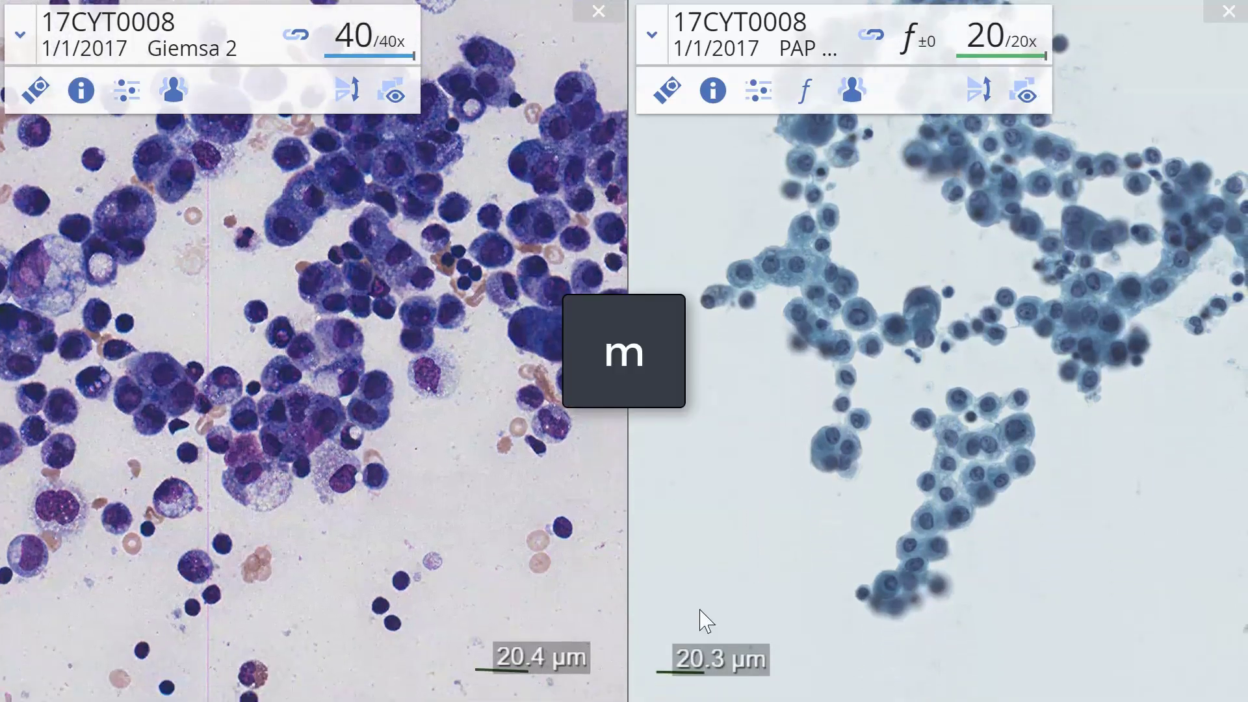